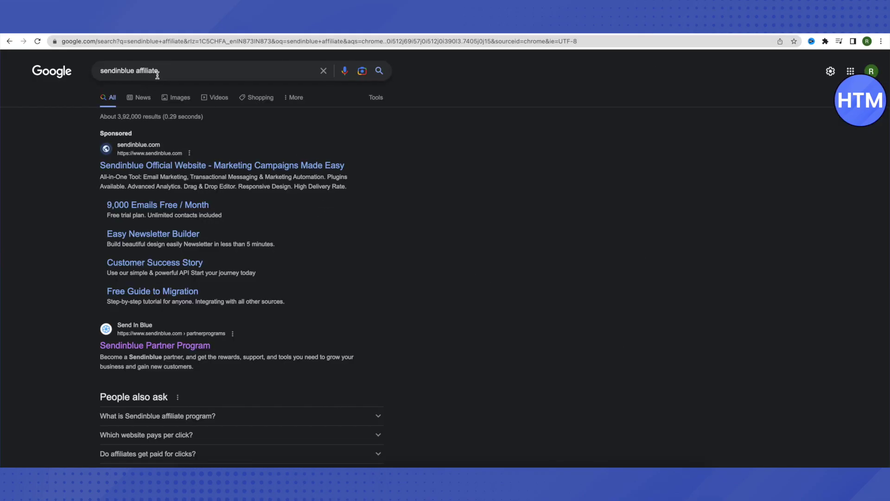
scroll(449, 256, down, 2)
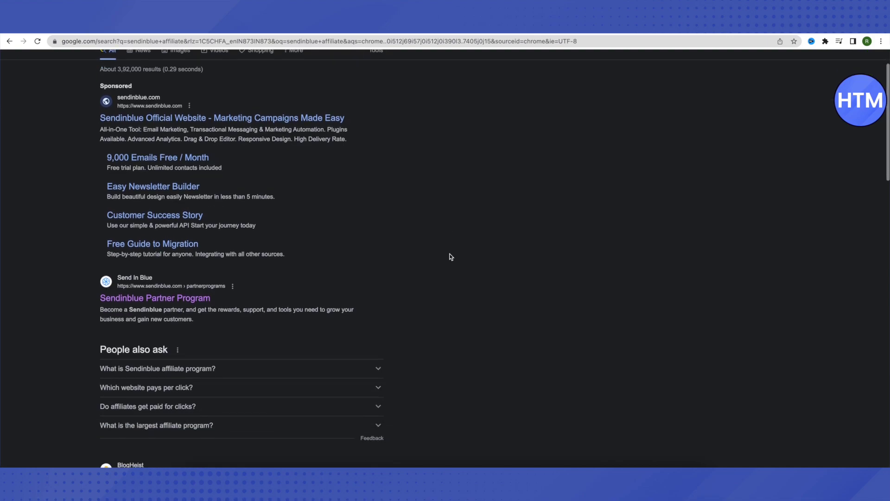
scroll(449, 256, down, 1)
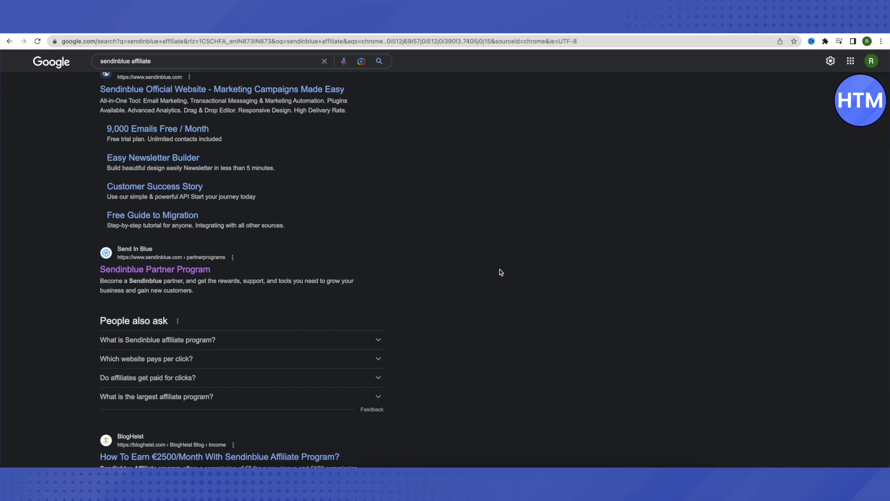
scroll(501, 272, up, 2)
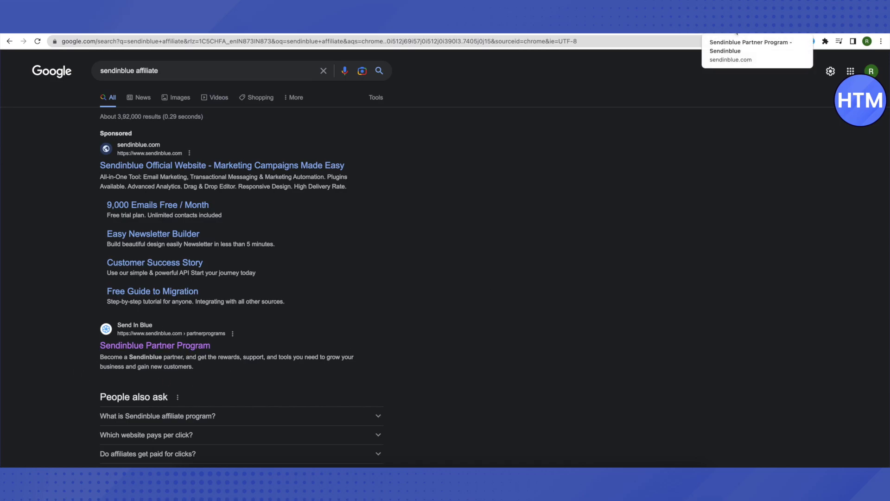
- Switch to the already-open Sendinblue partner programs tab listing agency, blogger and startup programs
click(736, 32)
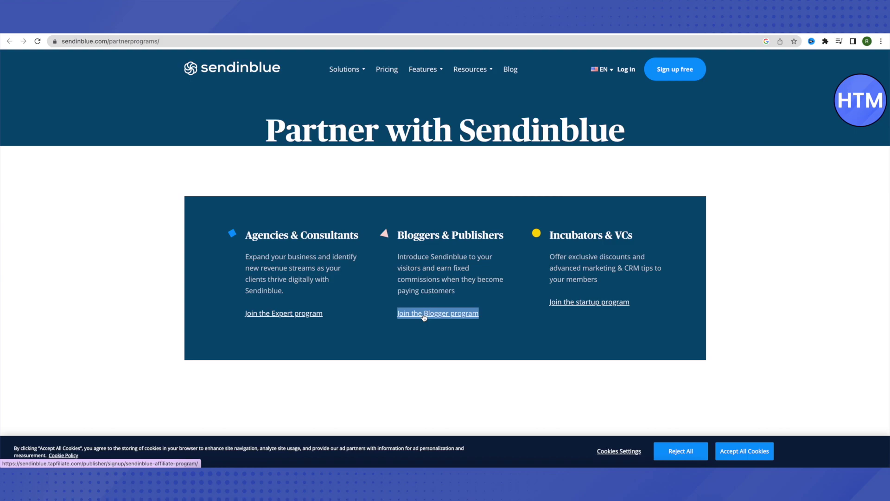
- Follow the Join the Blogger program link to Tapfiliate's Sendinblue affiliate sign-up page
key(Return)
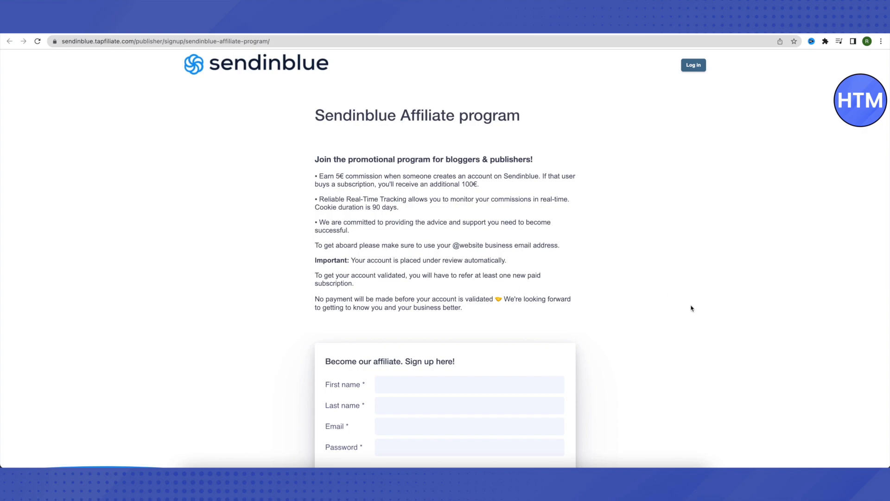
- Submit the completed affiliate sign-up form with name, email, password, captcha and accepted terms
scroll(691, 308, down, 3)
scroll(691, 308, up, 1)
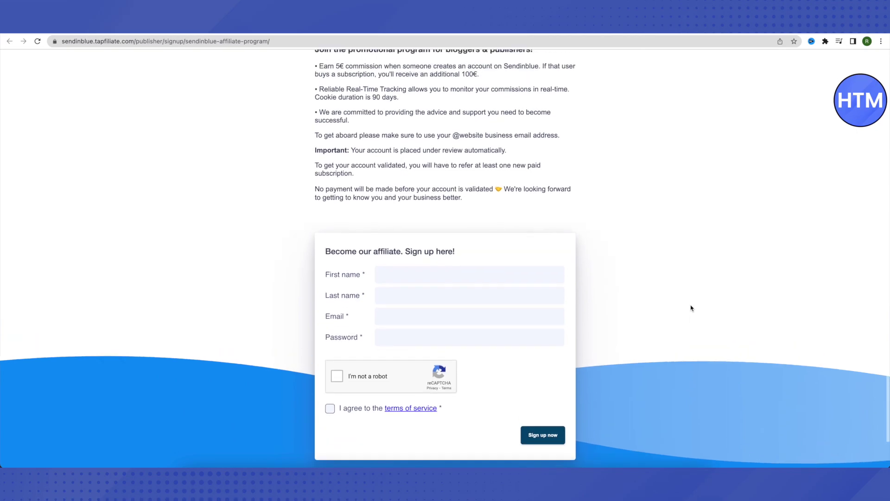
scroll(691, 308, down, 2)
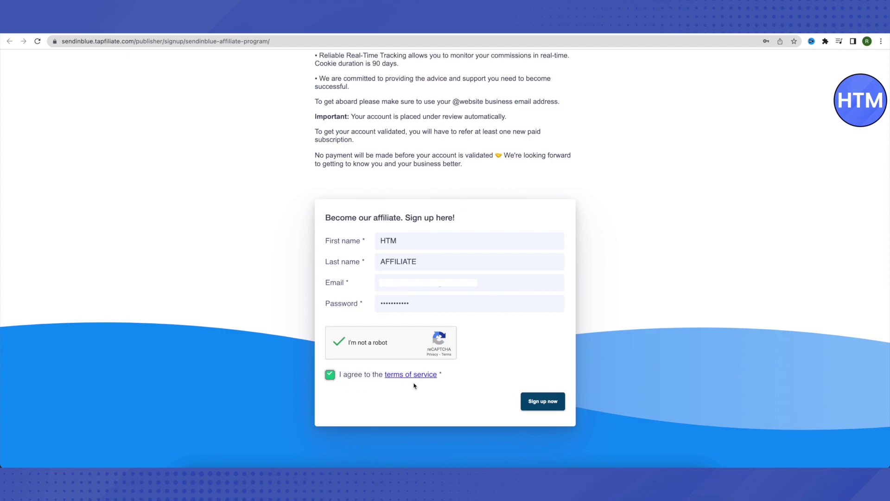
click(543, 402)
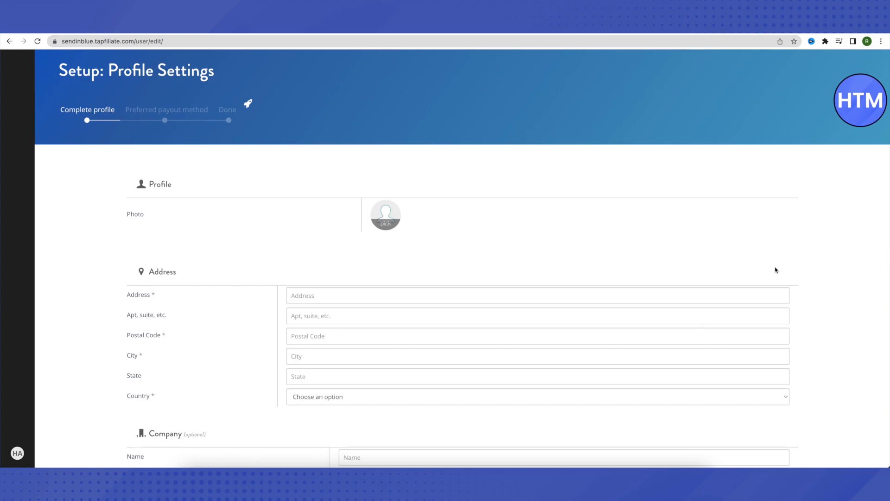
- Enter the street address, postal code and city, then pick the country from the dropdown
scroll(773, 269, down, 5)
scroll(774, 267, down, 2)
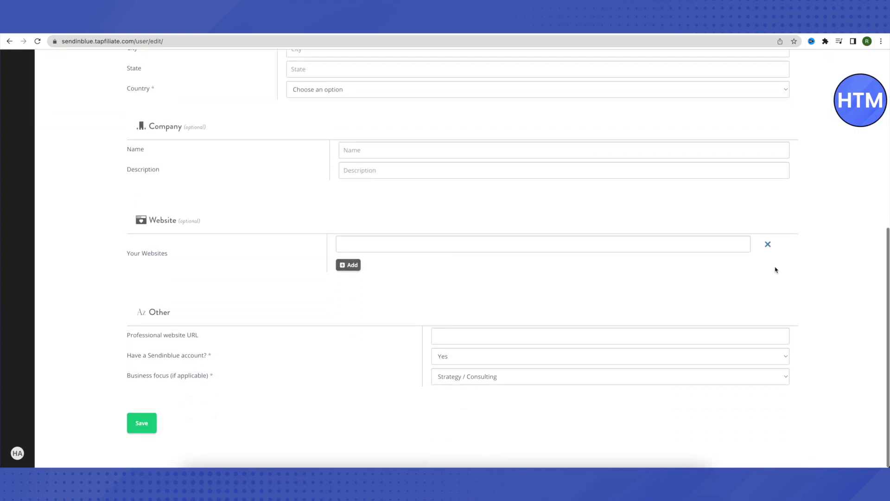
scroll(775, 268, up, 7)
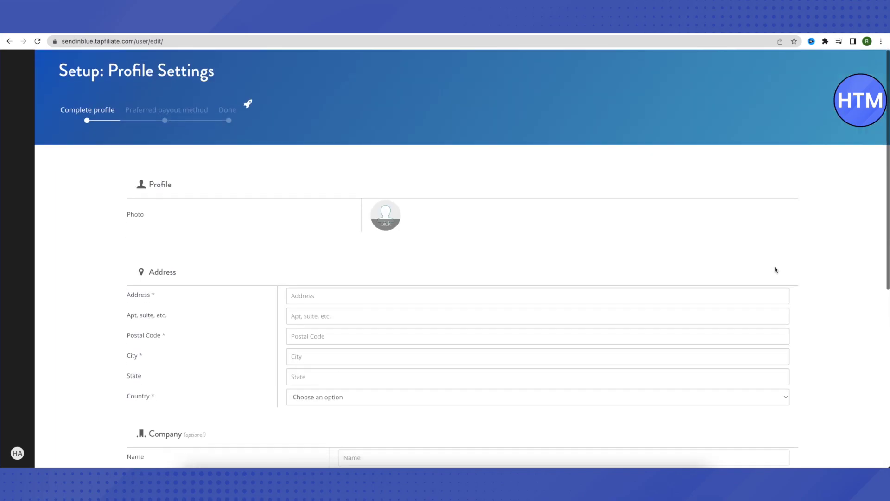
click(311, 300)
text(567)
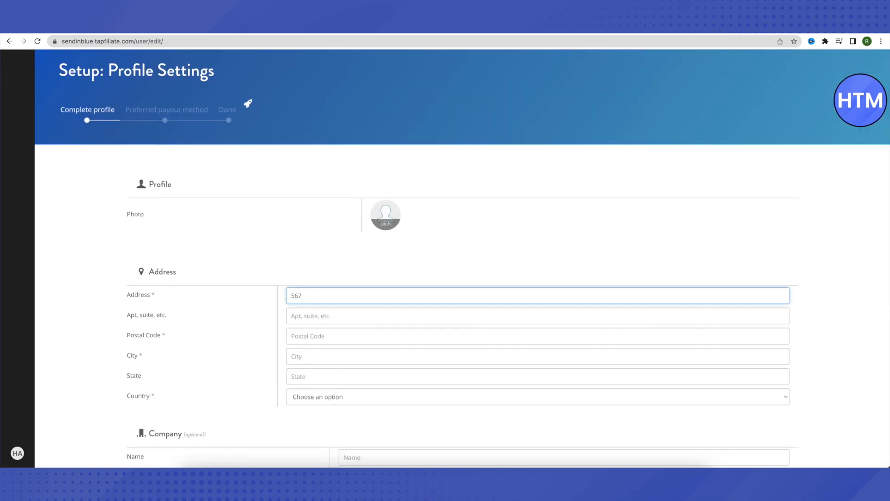
text( Disney Corporate)
click(309, 337)
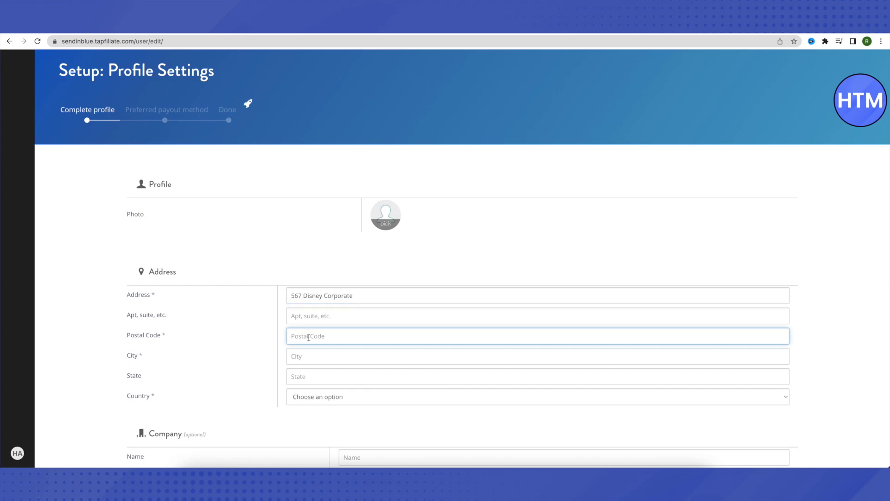
text(302010)
key(Tab)
text(Di)
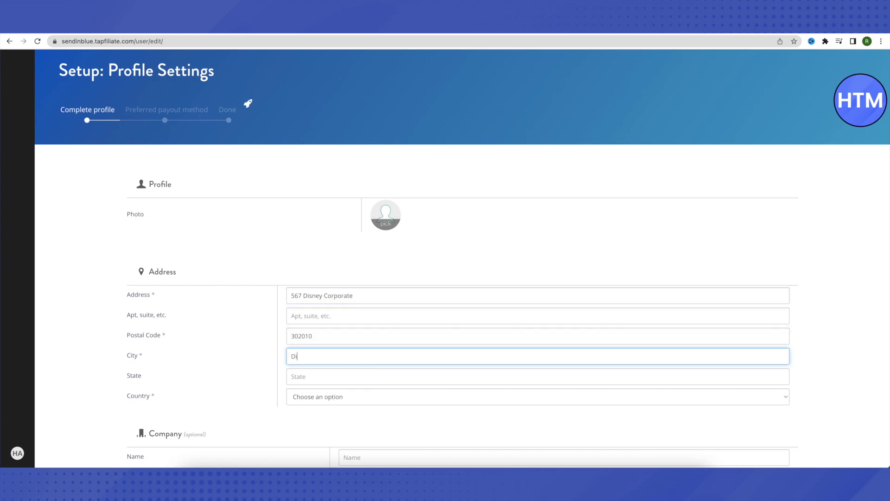
text(sney Land)
key(Tab)
key(Tab)
text(mar)
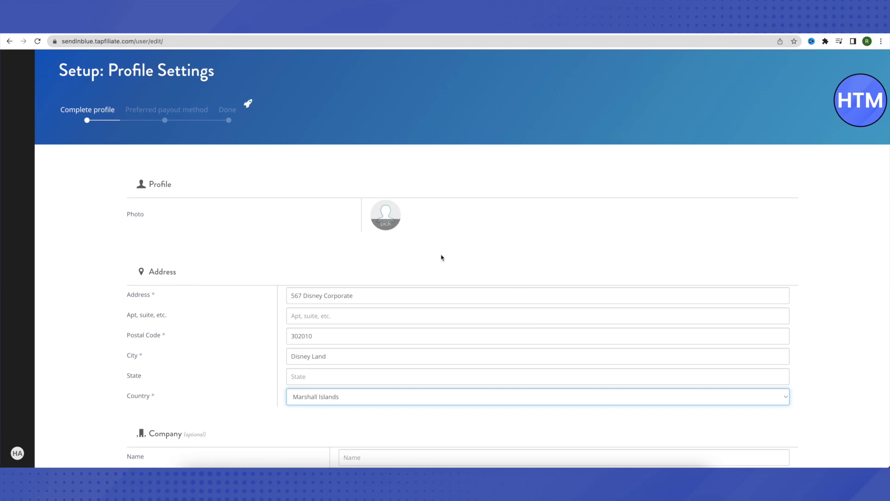
scroll(407, 251, down, 3)
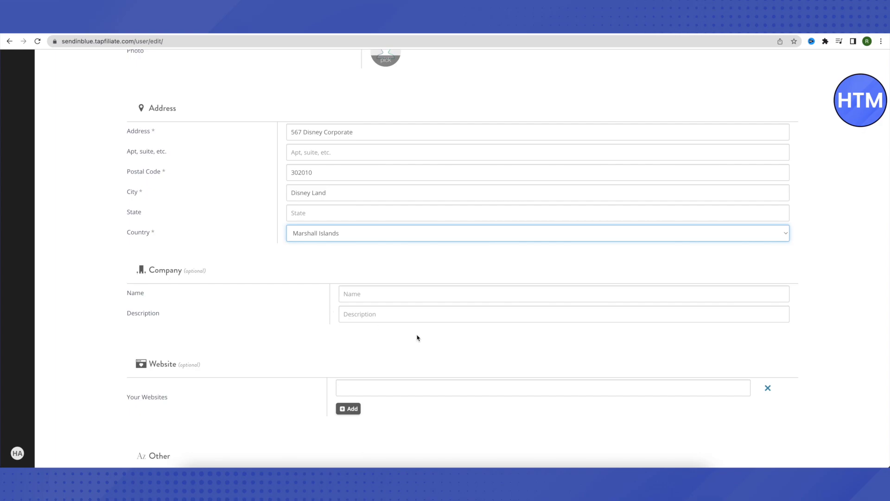
scroll(417, 337, down, 2)
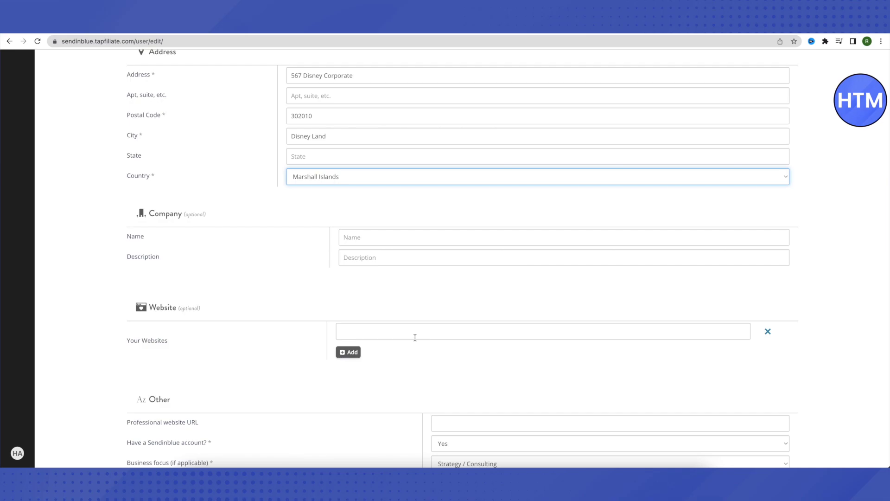
click(398, 333)
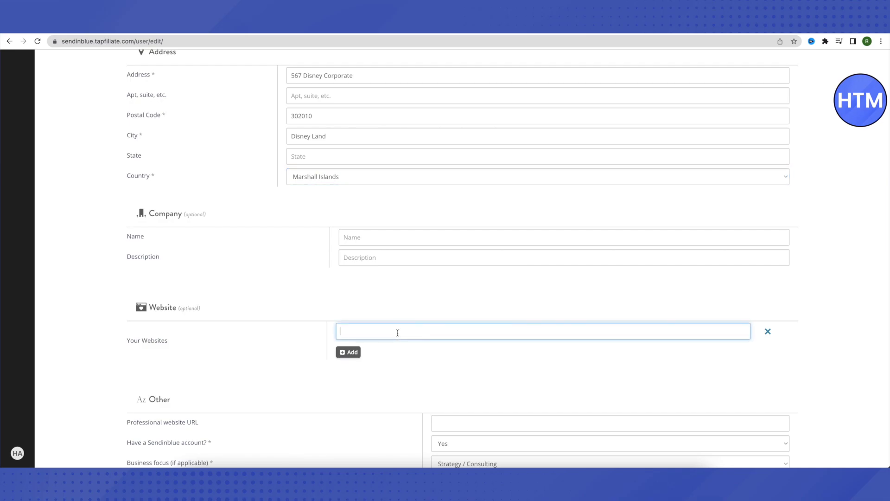
text(www.Google.com)
- Keep Yes for having a Sendinblue account and set business focus to Email Marketing / Automation
scroll(451, 359, down, 2)
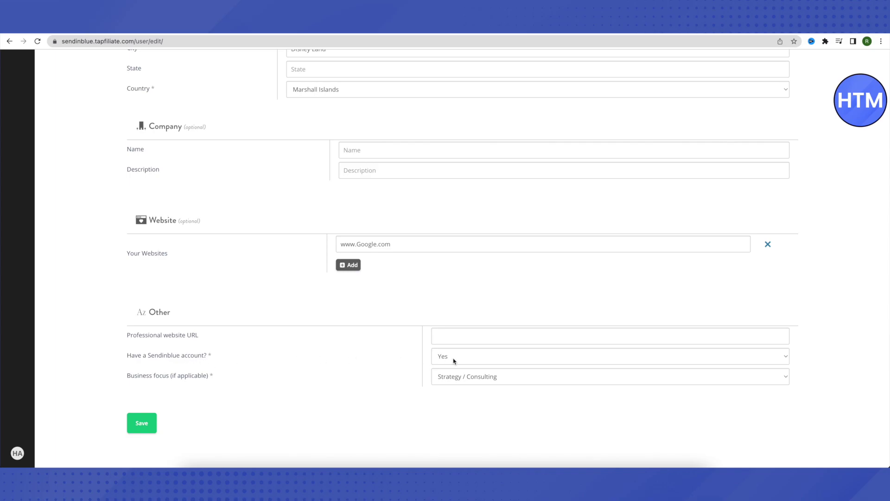
click(464, 360)
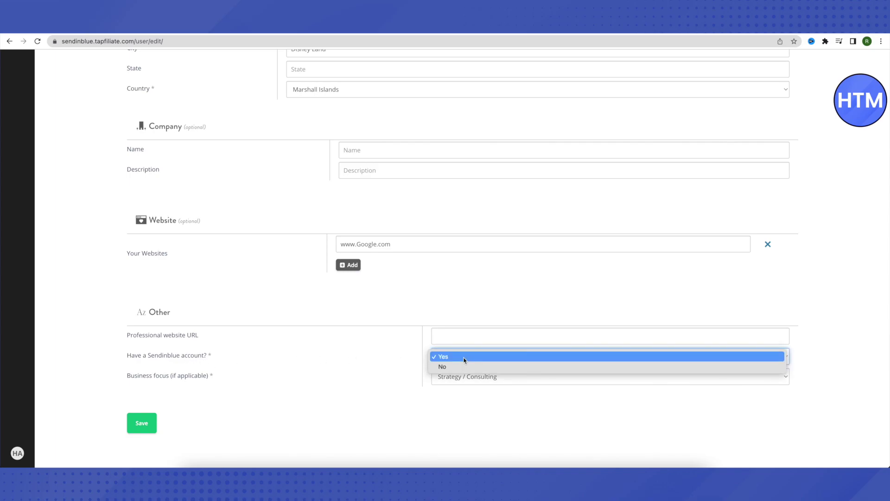
click(453, 380)
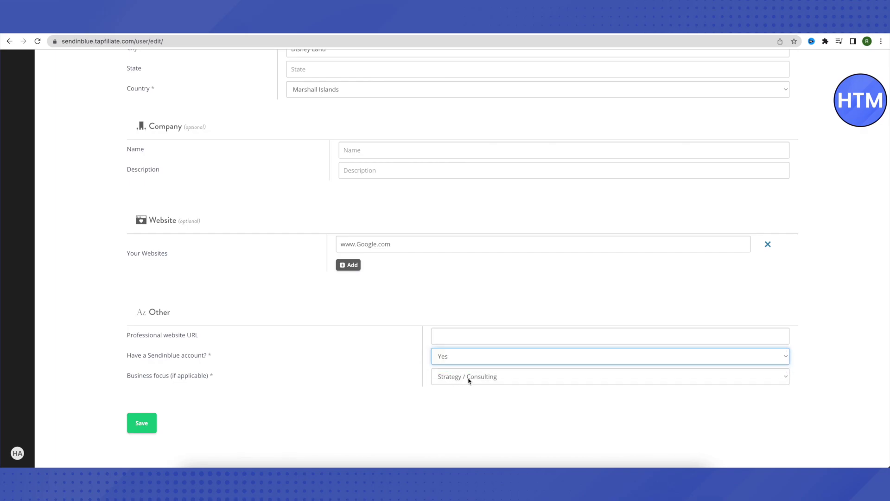
click(467, 379)
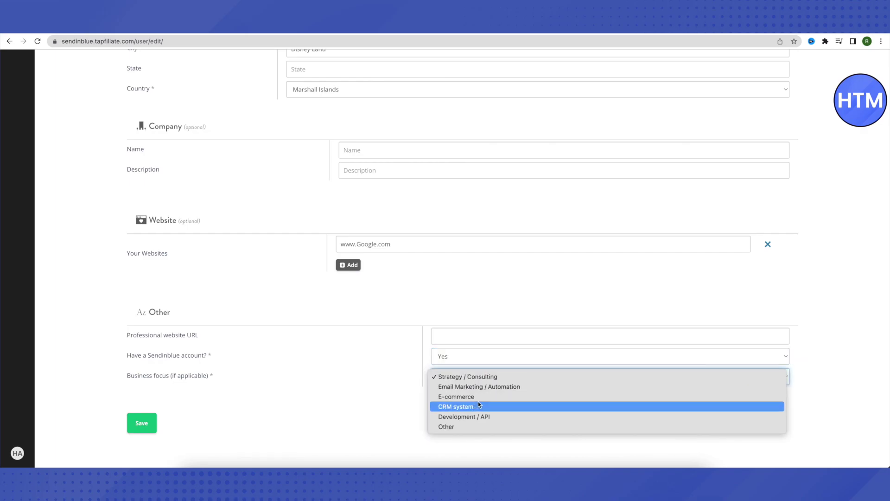
click(491, 391)
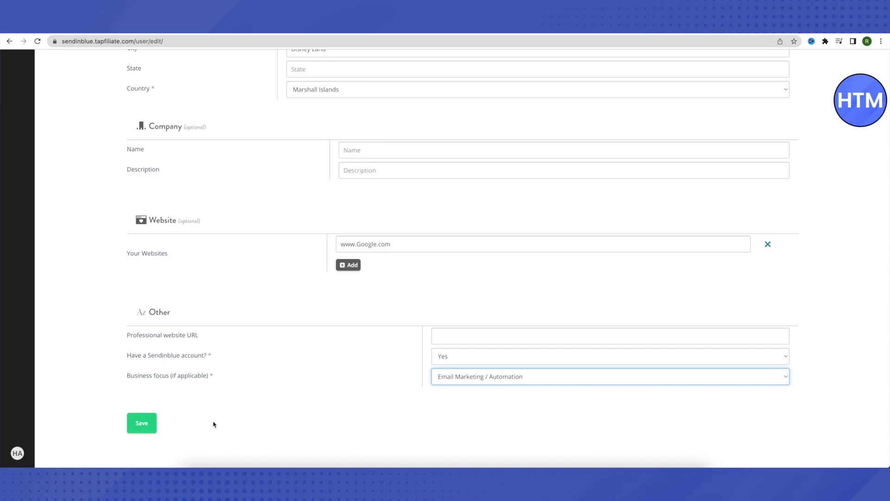
- Save the profile, review the payout methods leaving Paypal, and skip payout setup
click(144, 426)
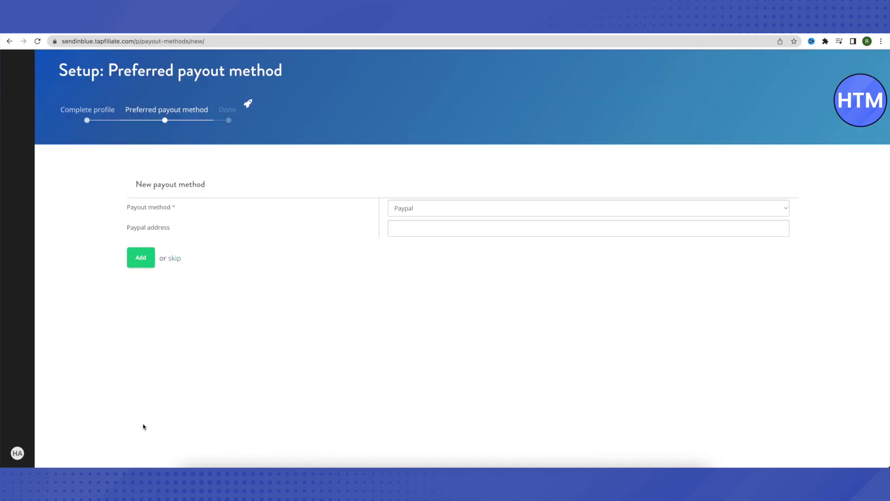
click(419, 211)
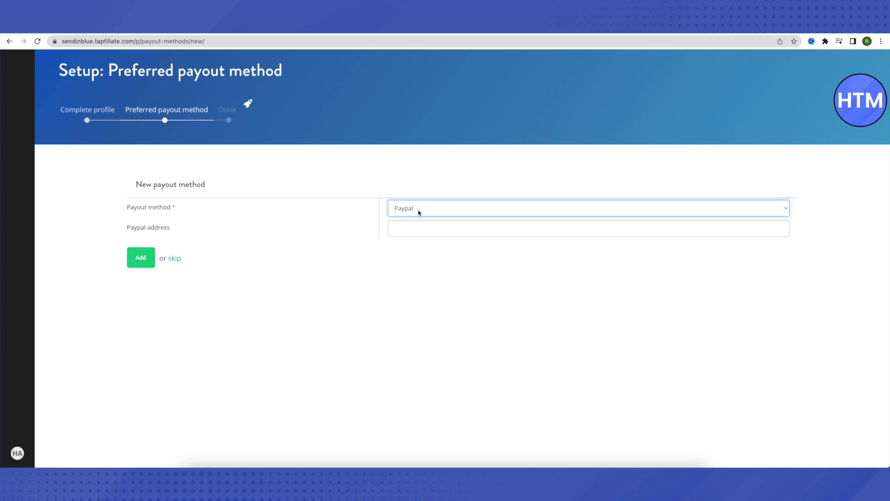
click(419, 211)
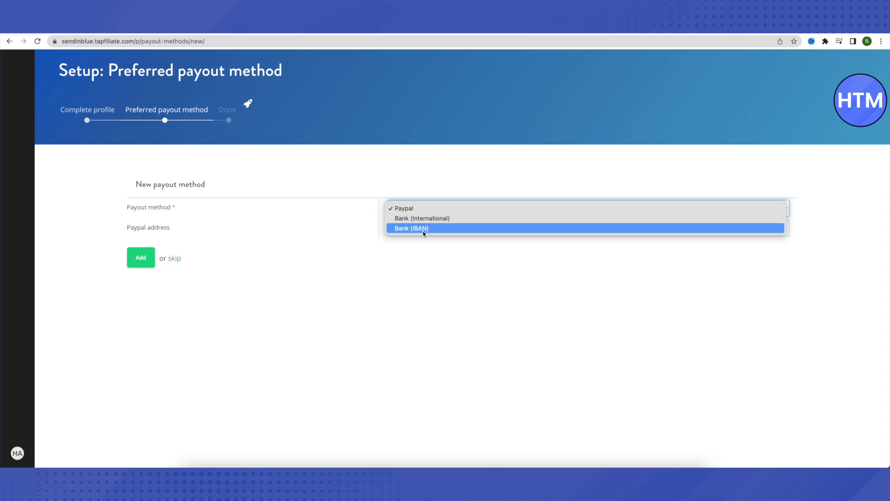
click(300, 243)
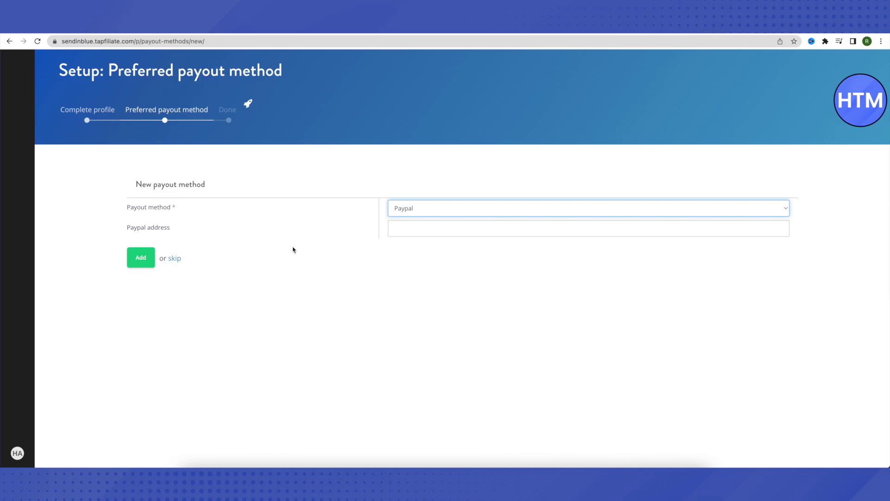
click(176, 258)
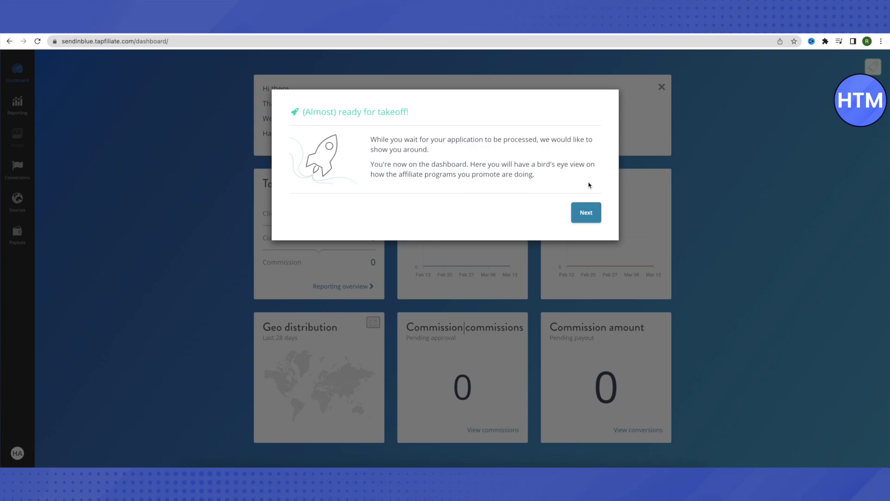
- Close the '(Almost) ready for takeoff!' tour with Next to reveal the dashboard
click(586, 212)
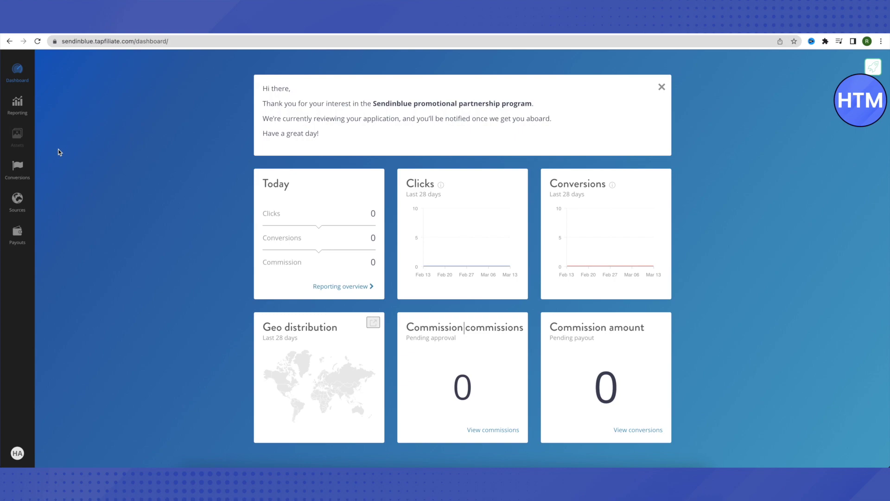
- View the empty Conversions page, then open Sources showing the Default source
click(17, 168)
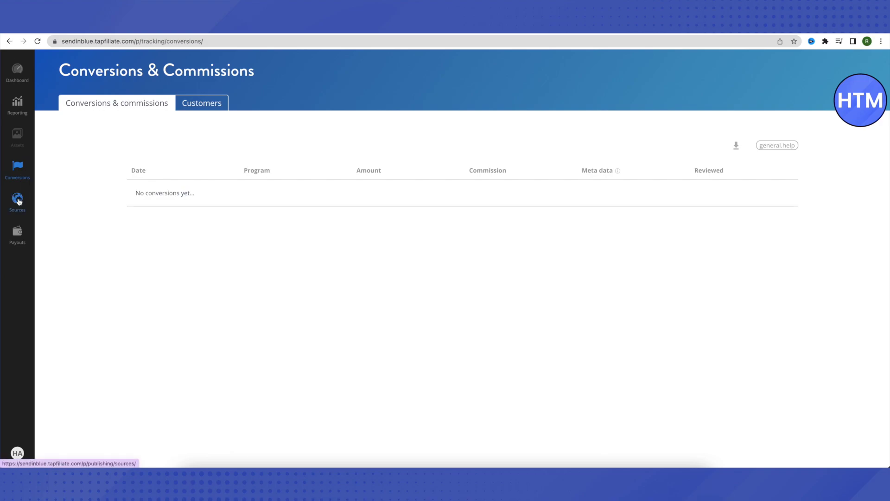
click(18, 201)
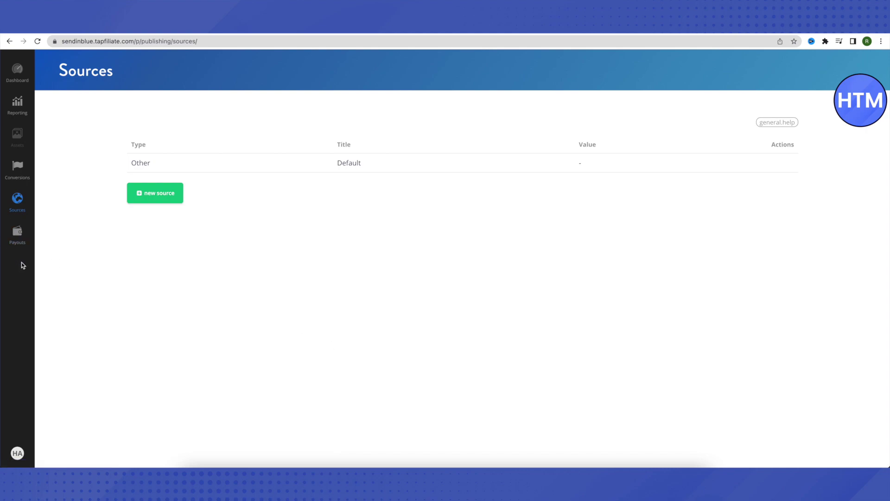
- Check the empty Payouts page, then head back to the Dashboard
click(18, 237)
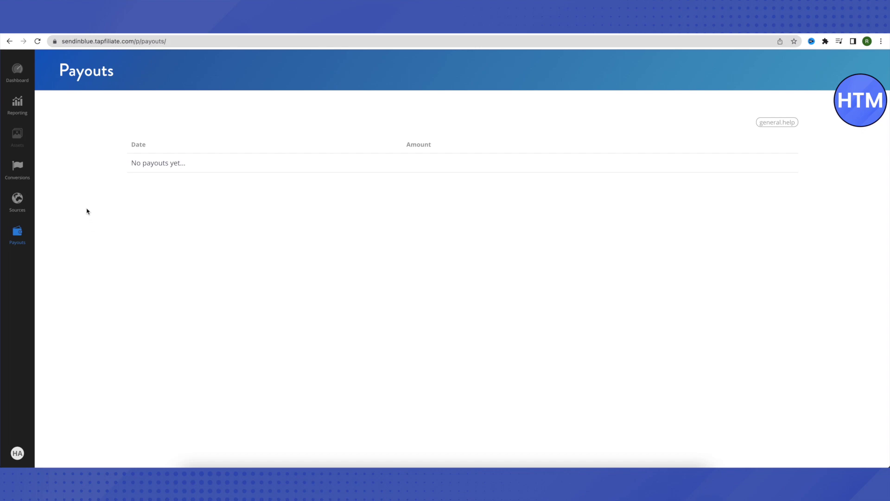
click(20, 75)
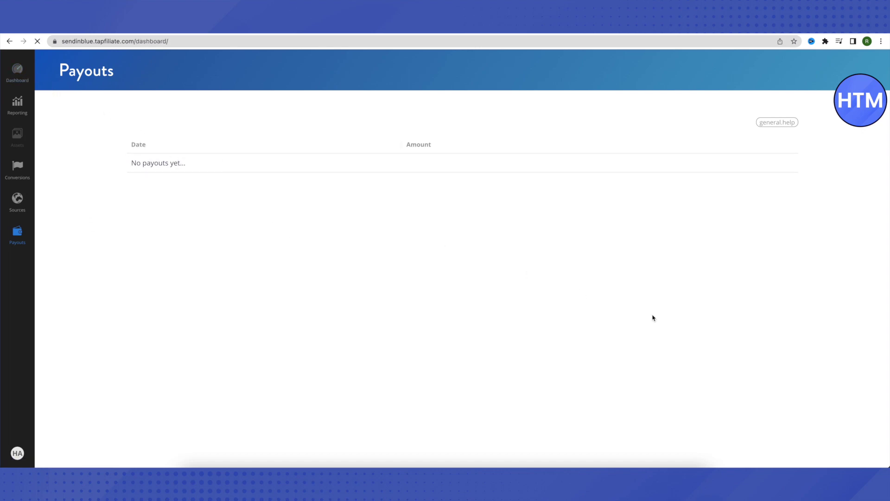